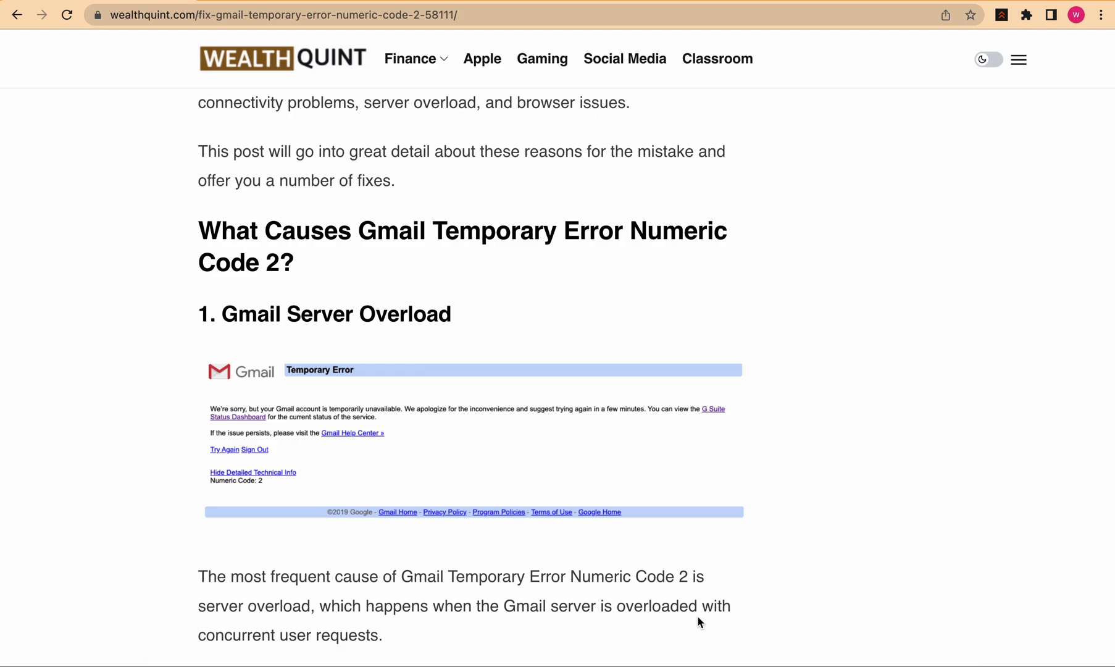
scroll(697, 615, "down", 2)
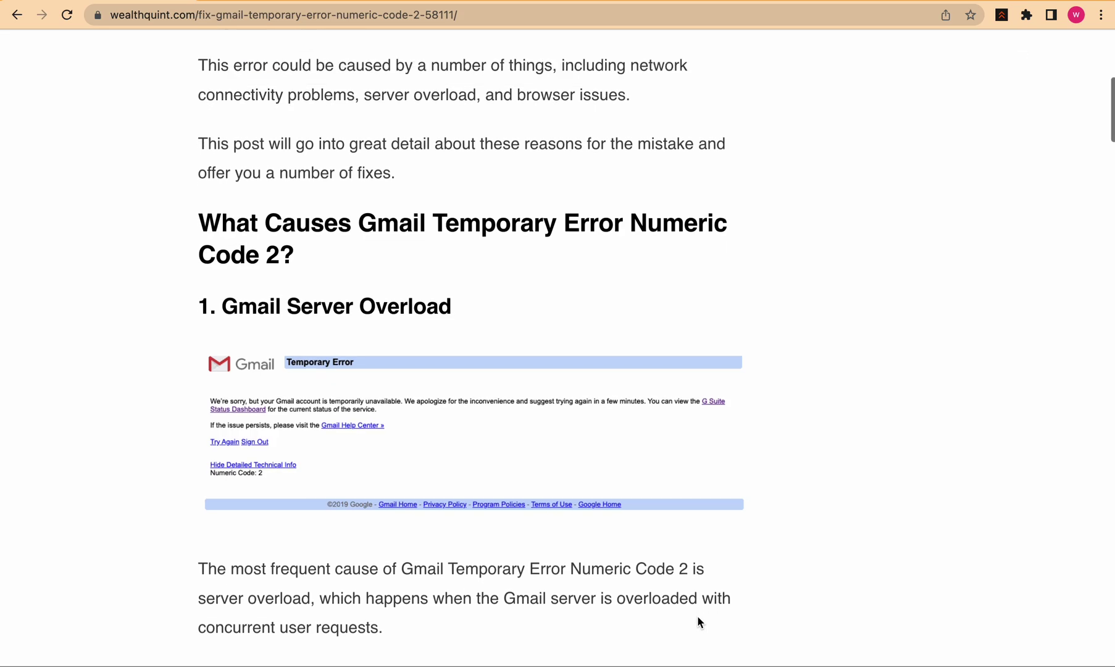
scroll(697, 614, "down", 2)
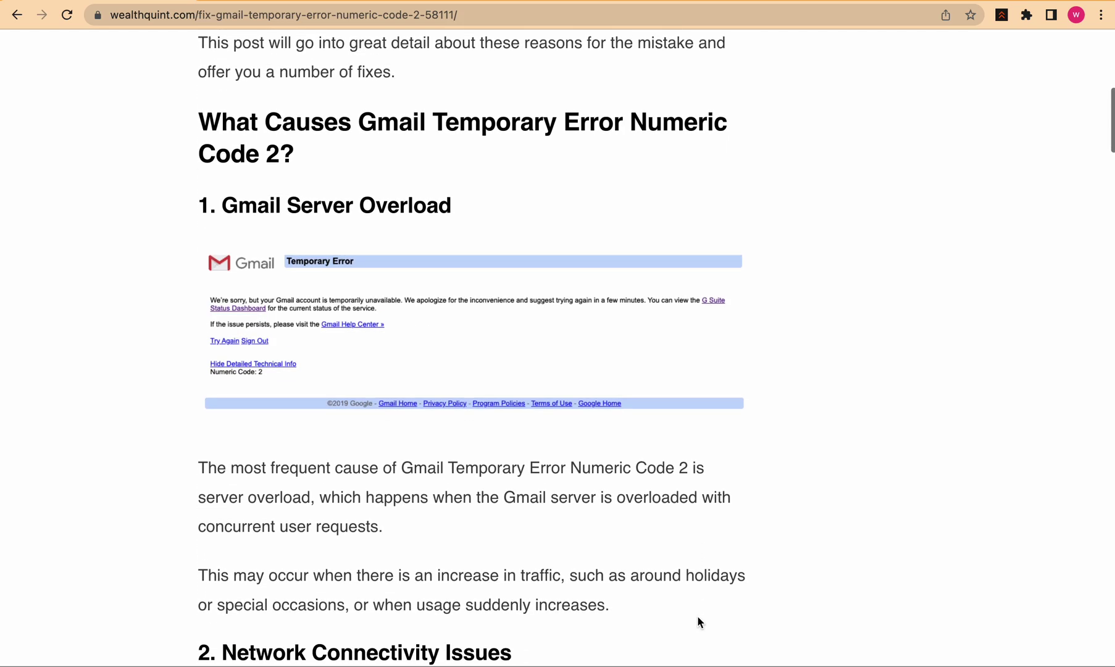
scroll(697, 614, "down", 4)
scroll(697, 614, "down", 2)
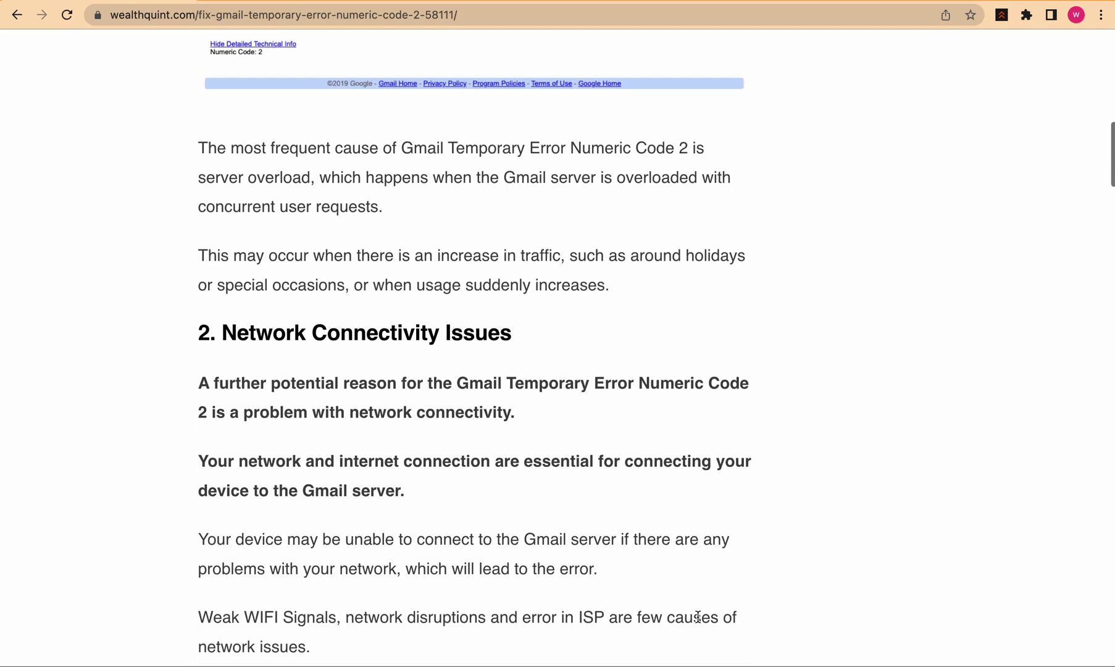
scroll(697, 614, "down", 3)
scroll(697, 614, "down", 2)
scroll(699, 622, "down", 2)
scroll(699, 623, "down", 1)
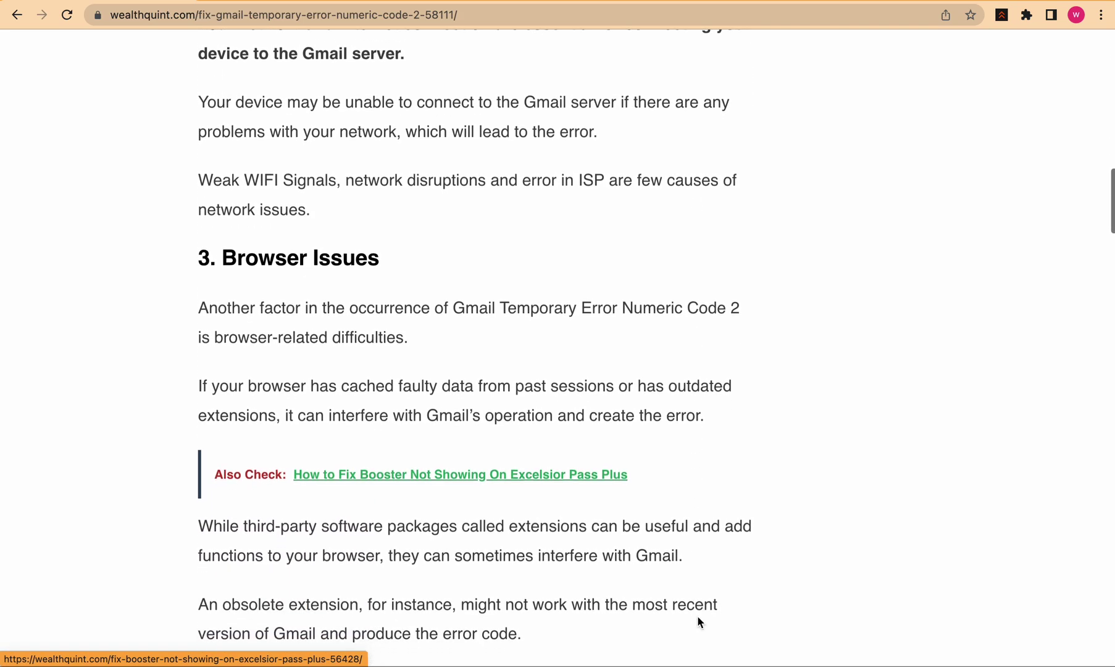
scroll(699, 623, "down", 1)
scroll(699, 623, "down", 4)
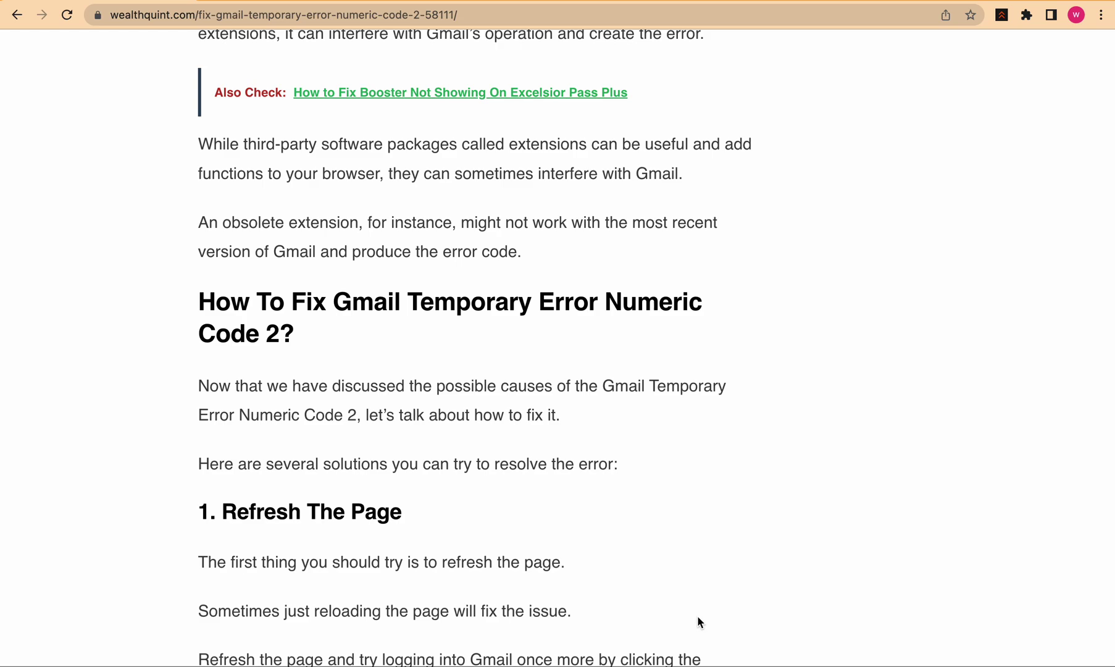
scroll(697, 615, "down", 2)
scroll(697, 614, "down", 3)
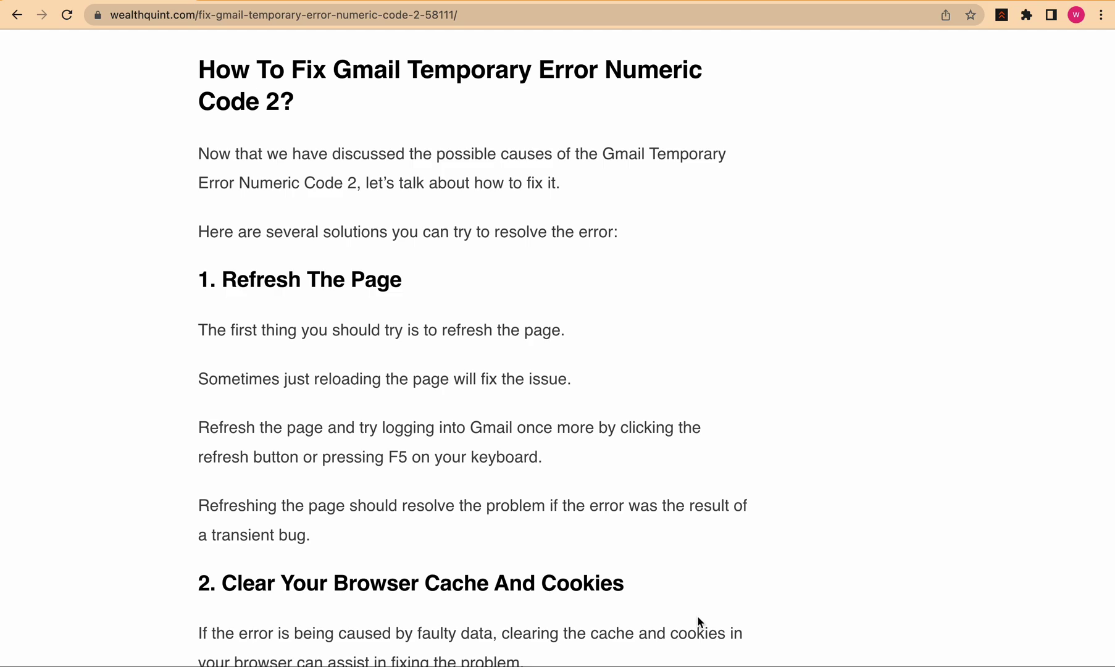
scroll(699, 623, "down", 1)
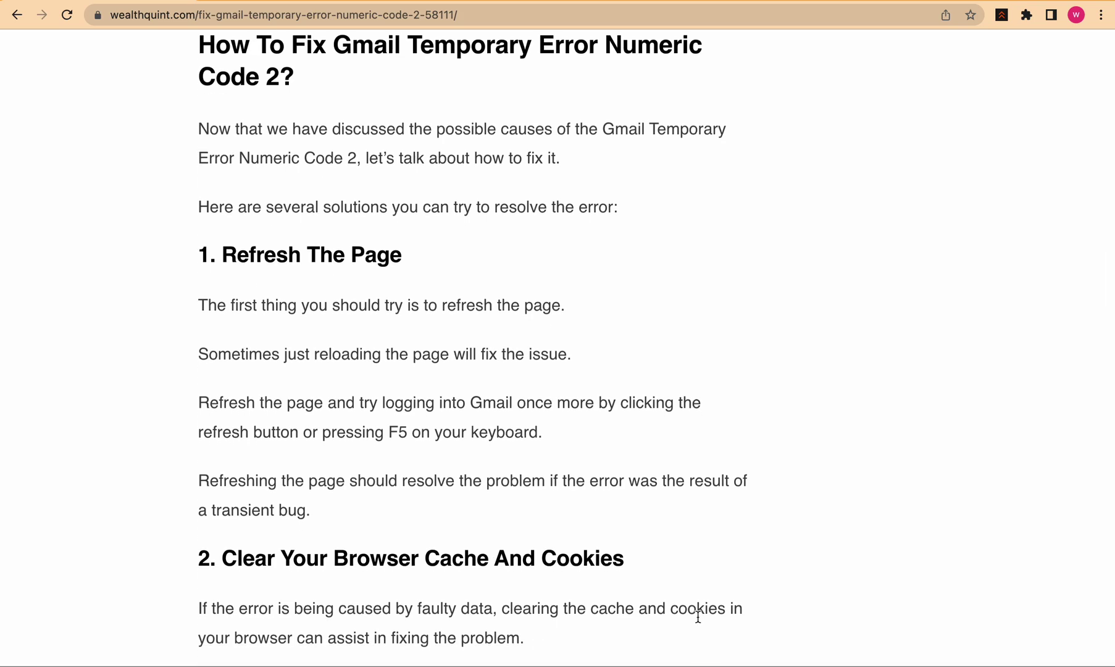
scroll(697, 614, "down", 4)
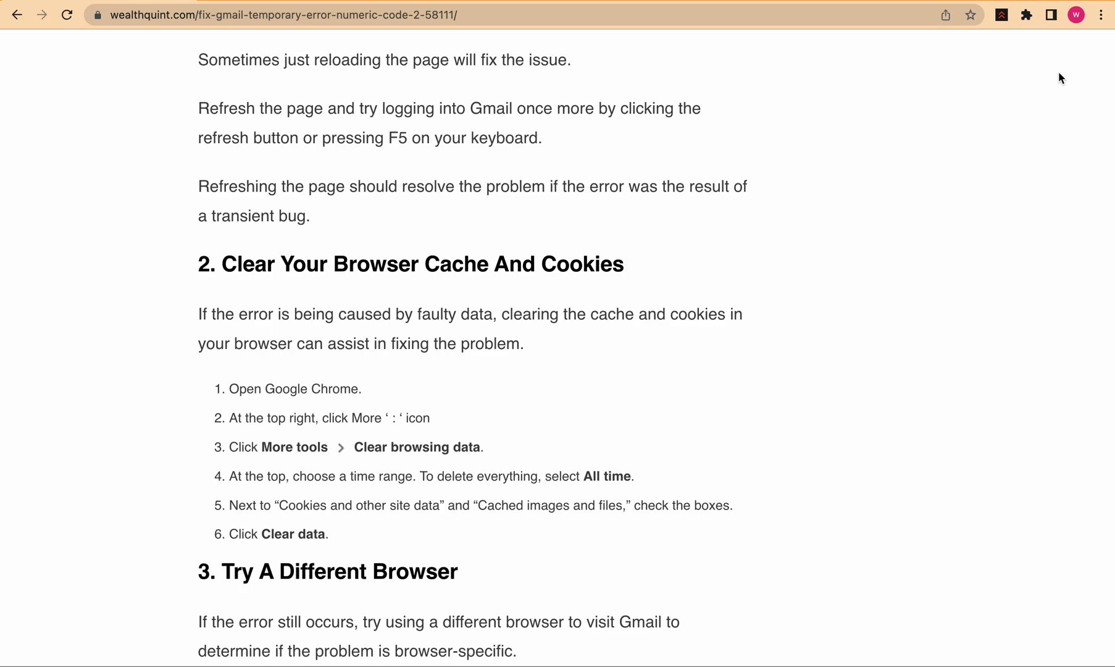
- Open and dismiss Chrome's three-dot menu, keeping the article's cache-and-cookies steps in view
left_click(1104, 15)
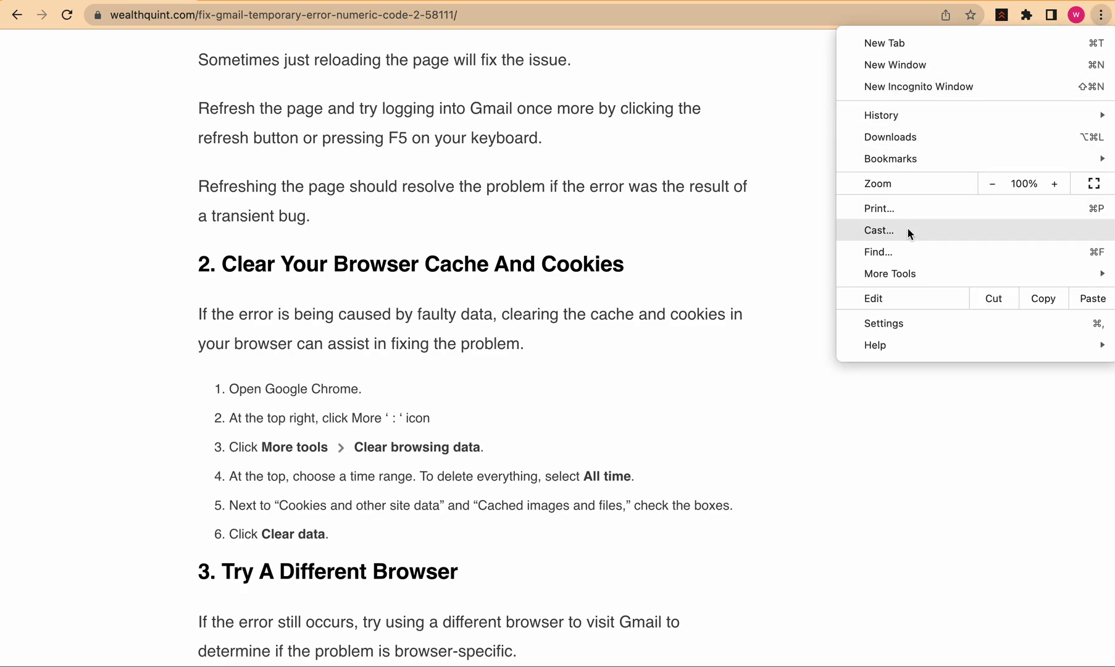
mouse_move(890, 274)
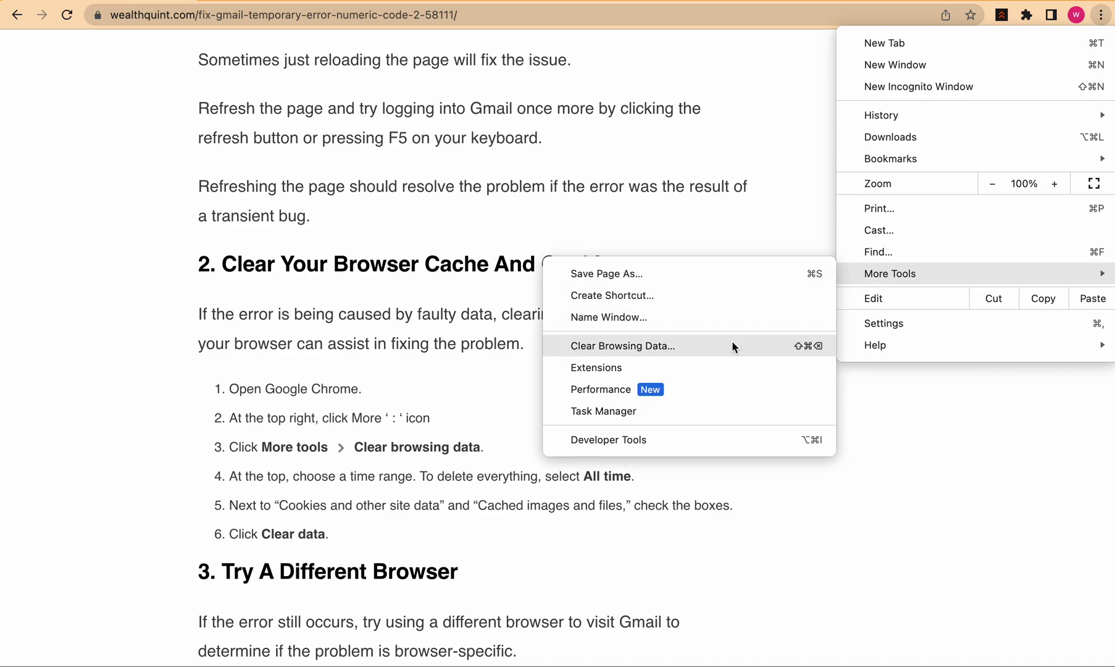
left_click(504, 444)
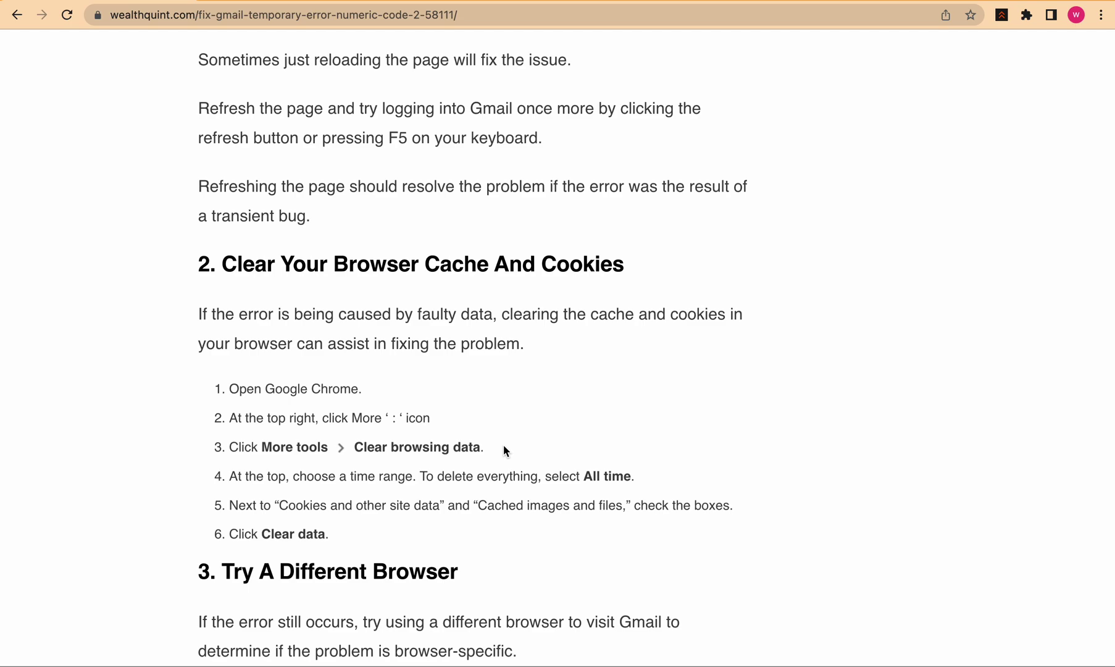
scroll(504, 444, "down", 5)
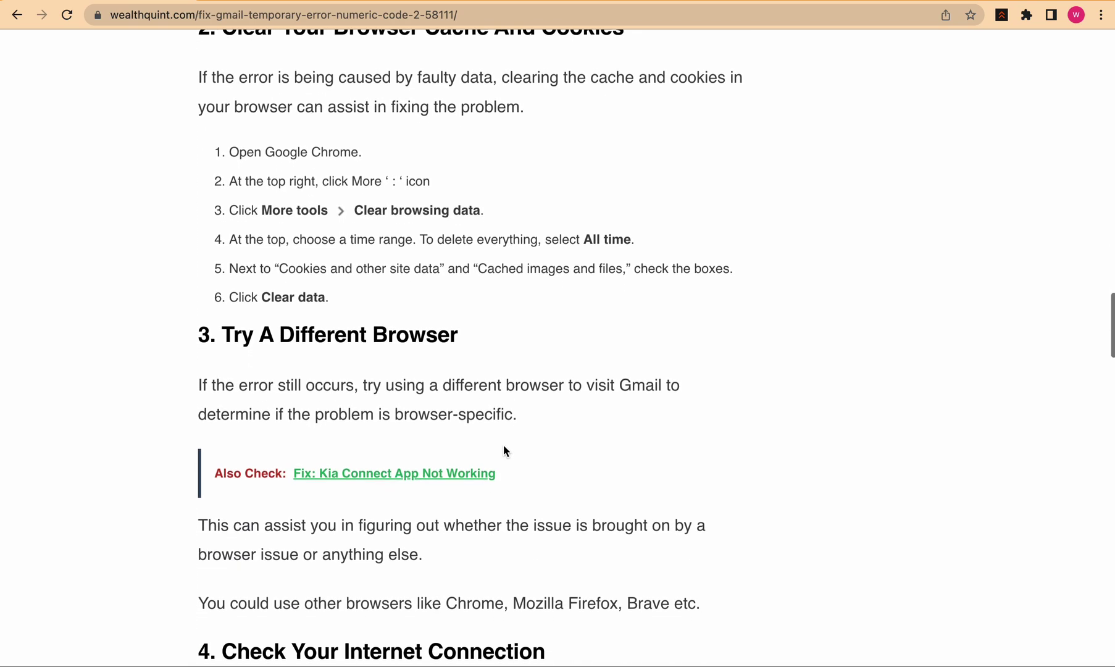
scroll(504, 444, "down", 5)
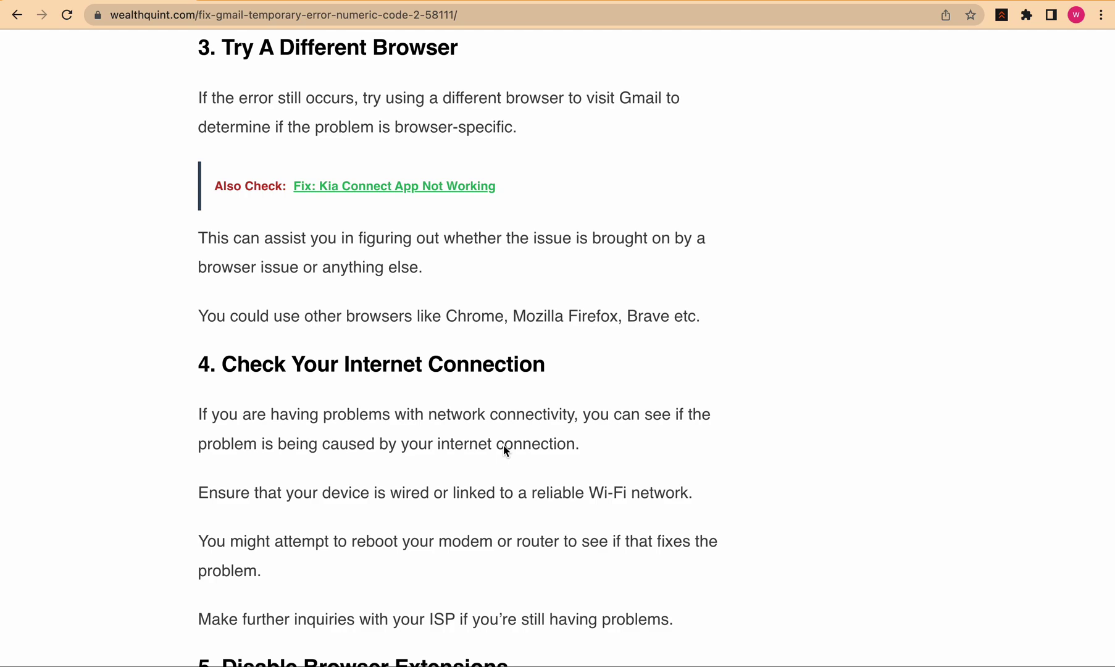
scroll(504, 444, "down", 5)
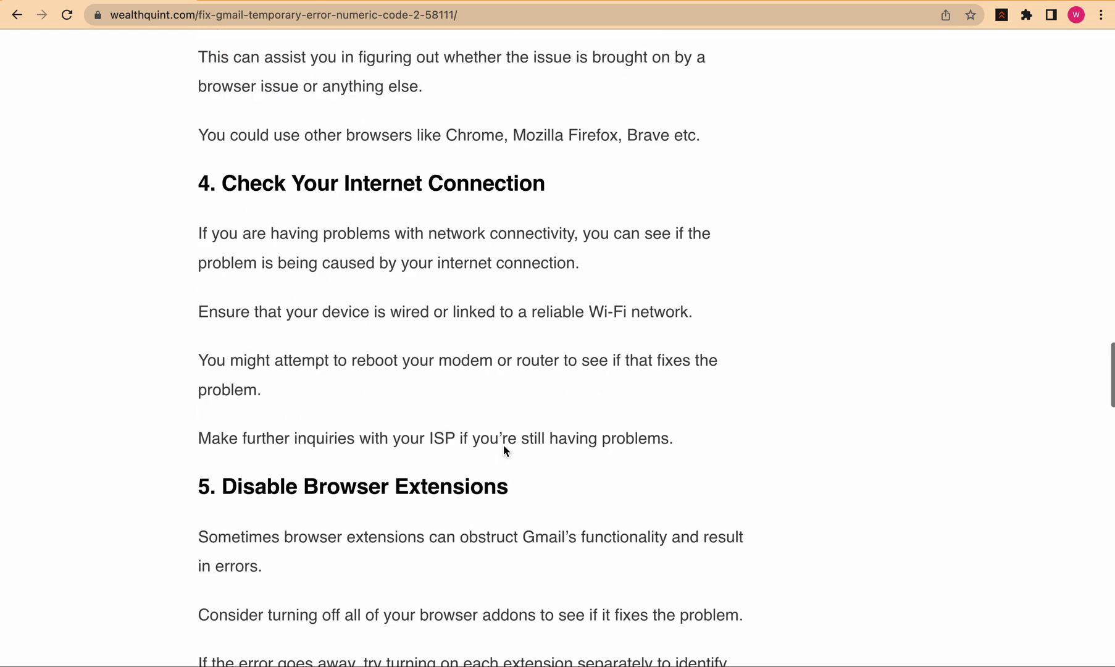
scroll(504, 444, "down", 5)
scroll(504, 444, "down", 5)
scroll(503, 444, "down", 4)
scroll(504, 444, "down", 8)
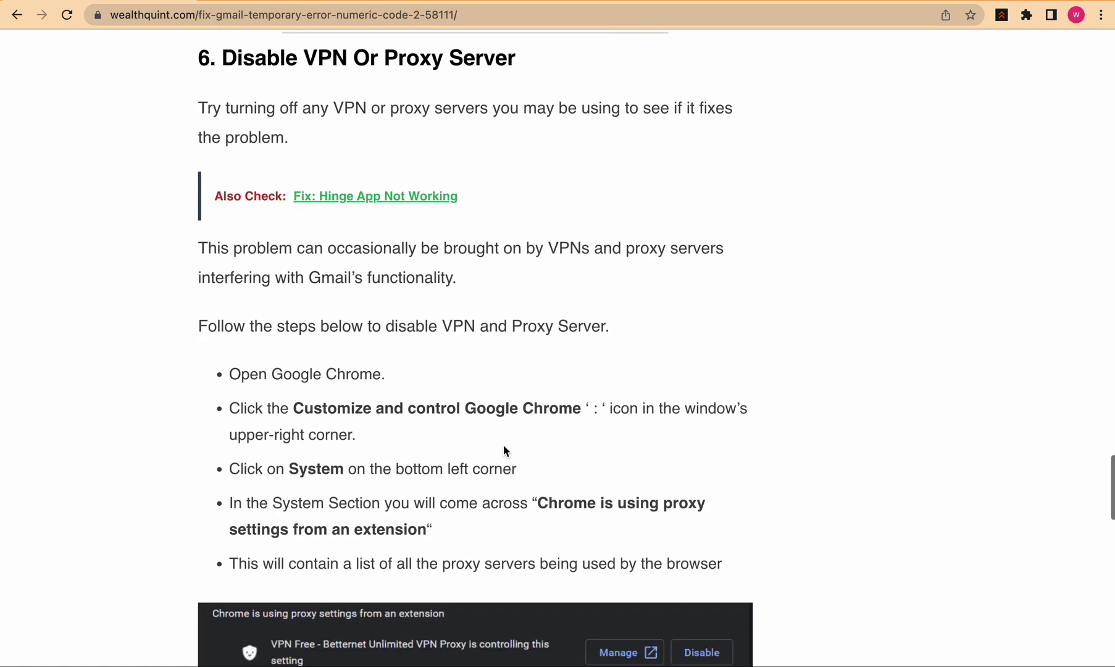
scroll(504, 444, "down", 3)
scroll(503, 444, "down", 4)
scroll(503, 444, "down", 3)
scroll(504, 444, "down", 3)
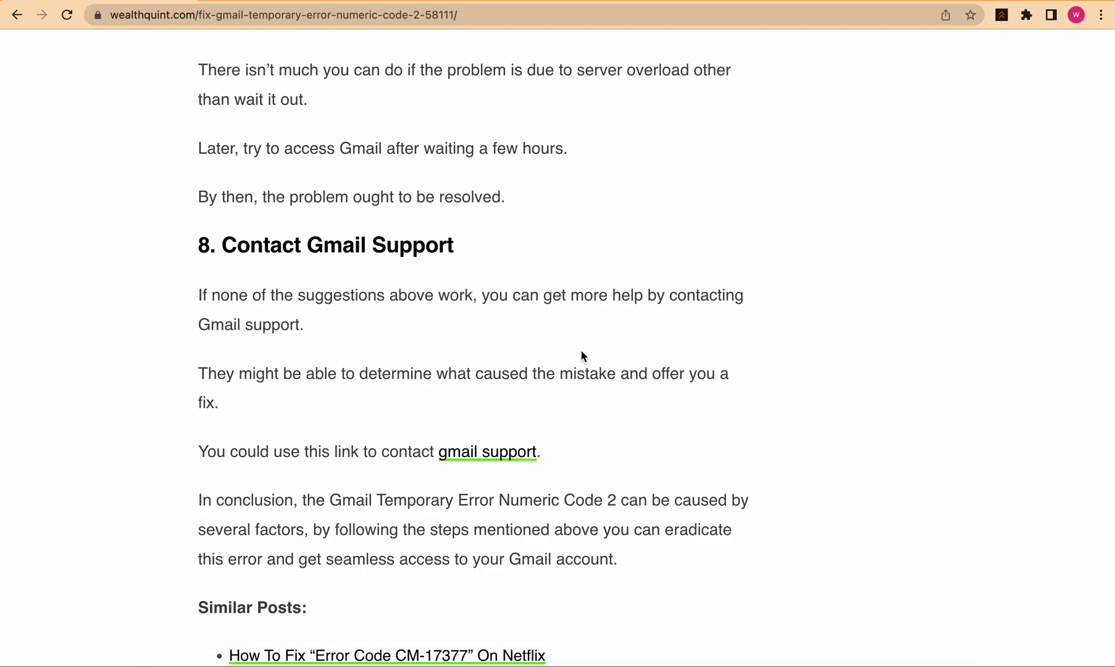
scroll(581, 350, "up", 2)
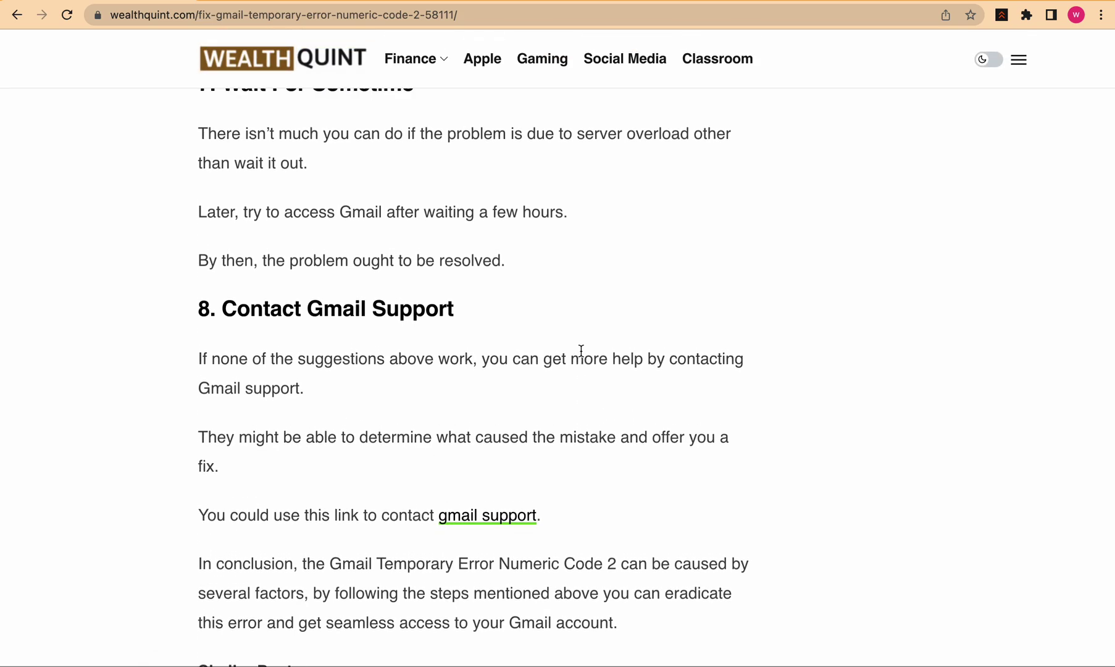